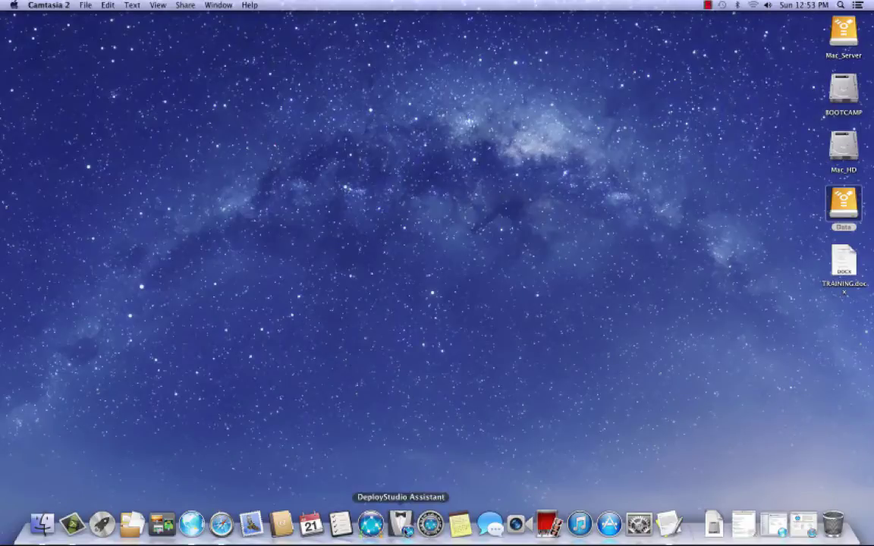
- Launch DeployStudio Assistant, start the DeployStudioServer daemon on this computer, and proceed with setting up a DeployStudio Server
left_click(401, 524)
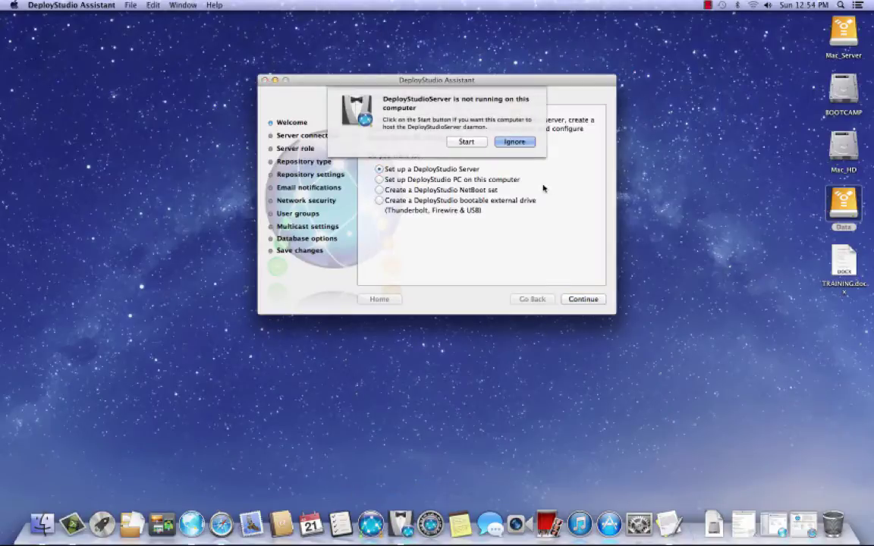
left_click(466, 142)
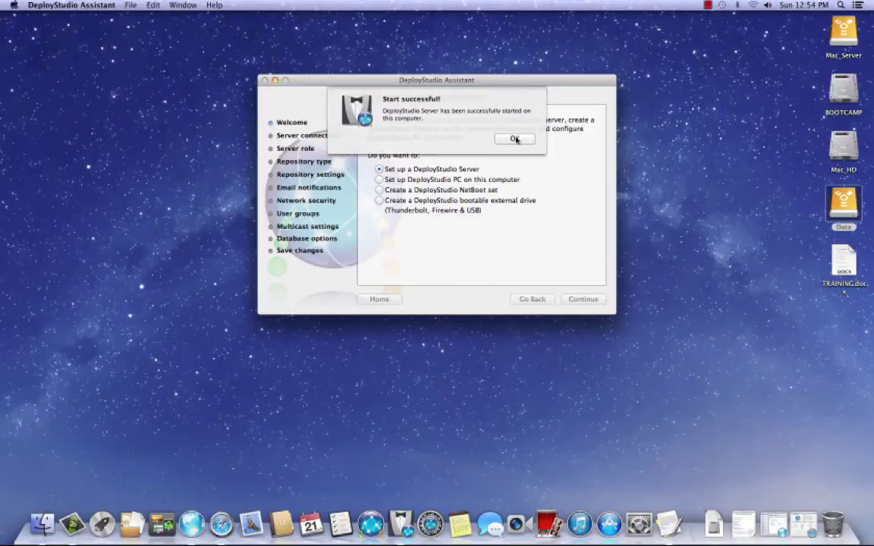
left_click(516, 140)
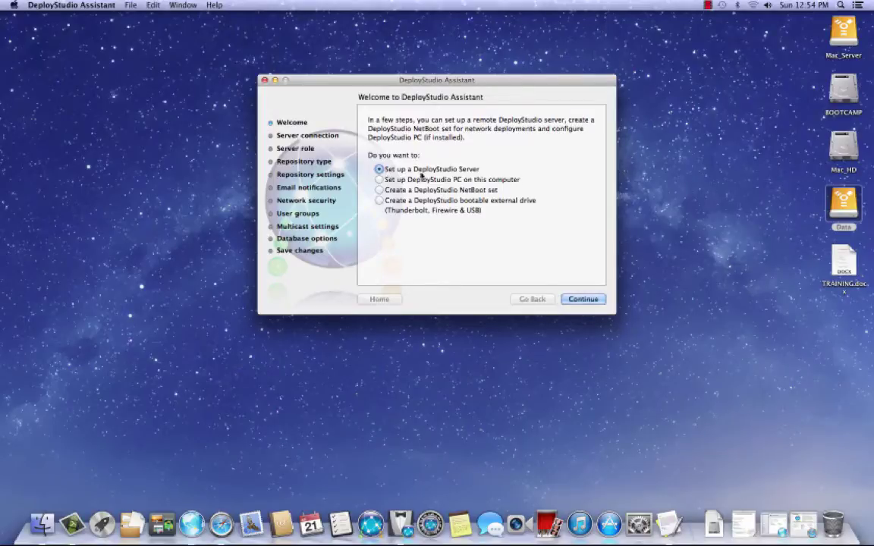
left_click(594, 300)
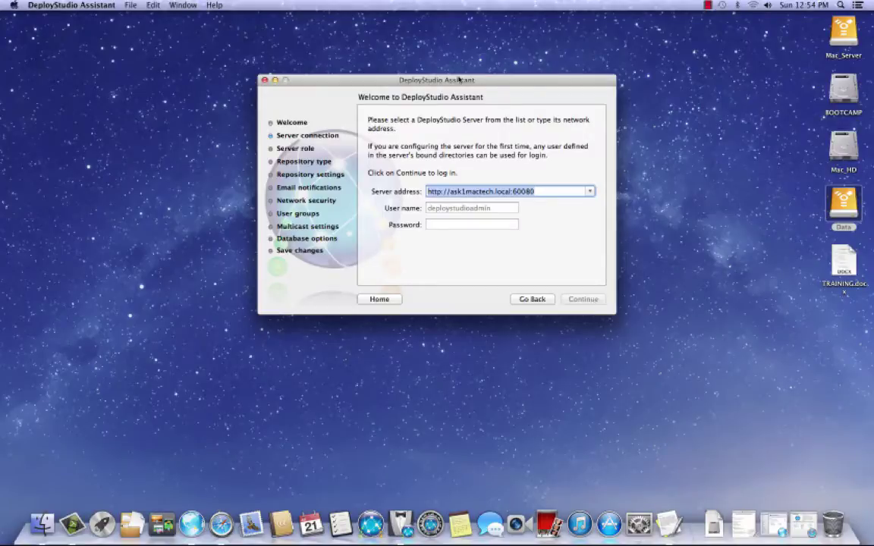
left_click_drag(455, 81, 448, 43)
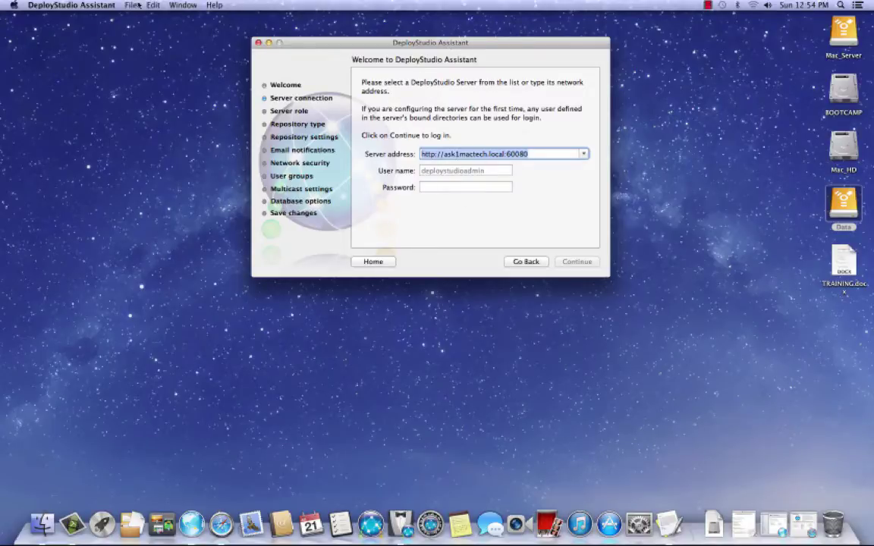
left_click(14, 5)
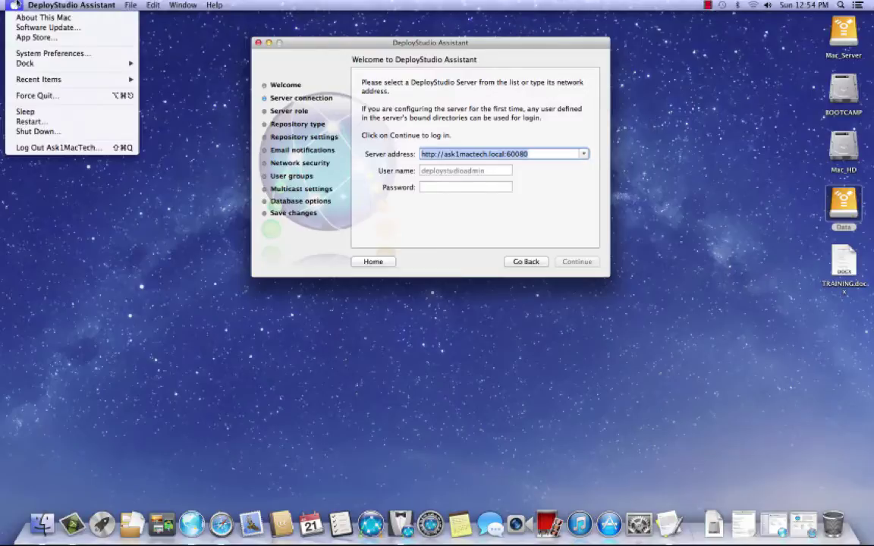
left_click(24, 55)
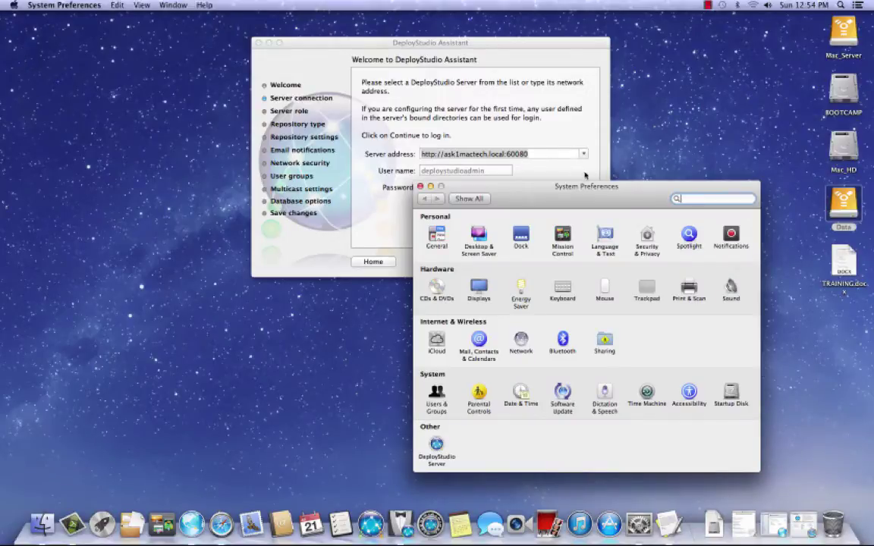
left_click_drag(622, 187, 479, 204)
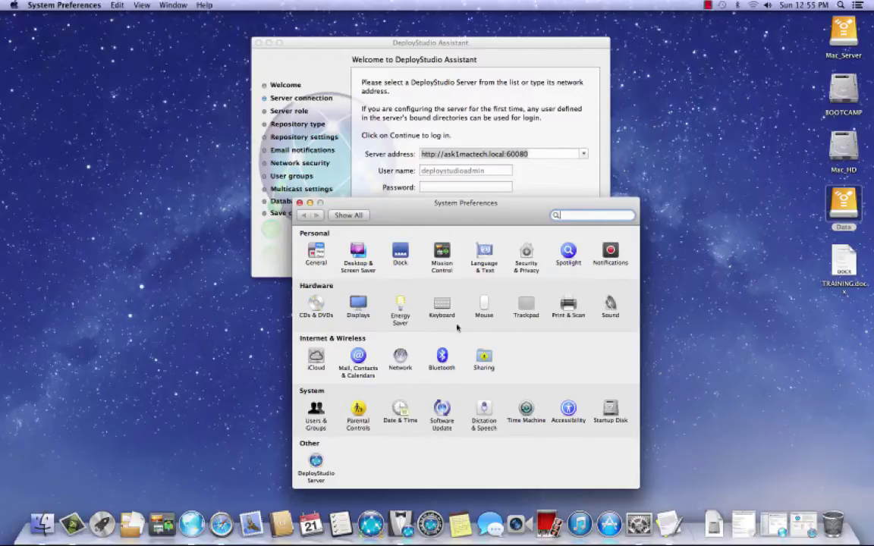
left_click(317, 461)
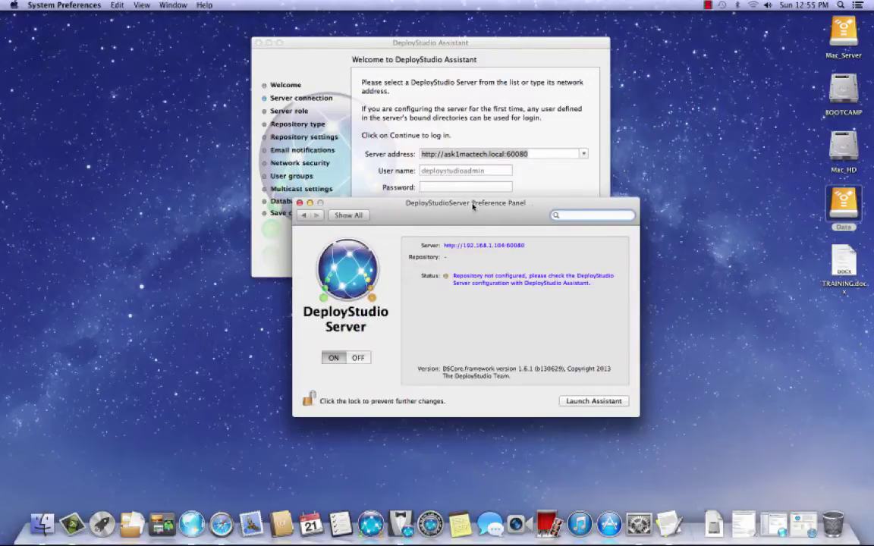
left_click_drag(473, 206, 460, 205)
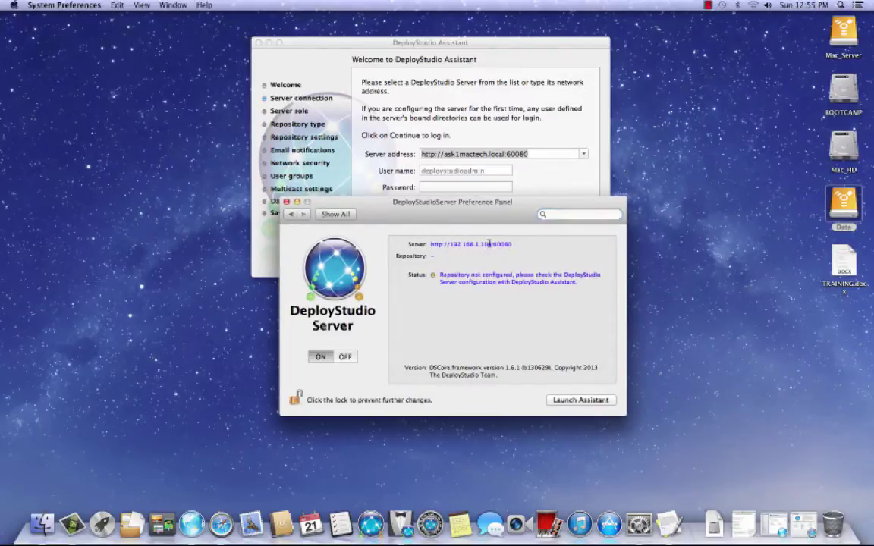
left_click_drag(513, 244, 451, 245)
left_click(433, 126)
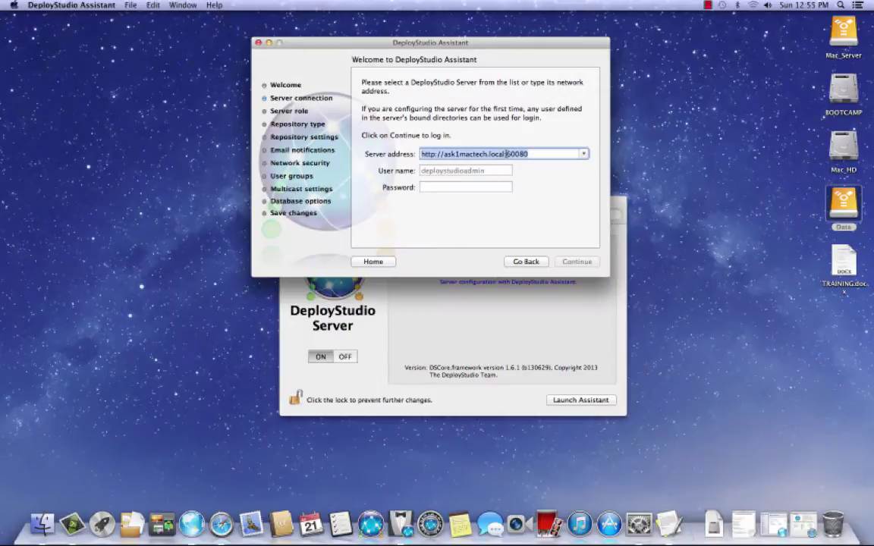
left_click(506, 155)
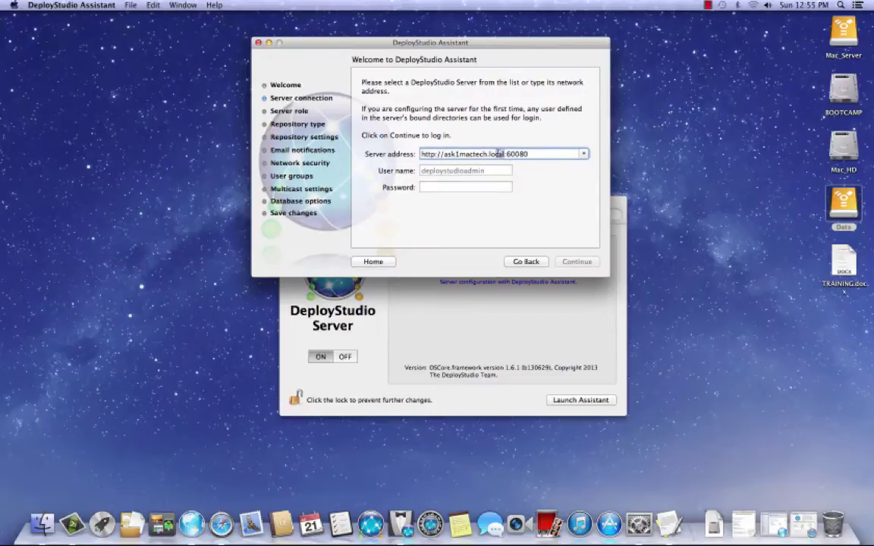
left_click_drag(506, 154, 441, 154)
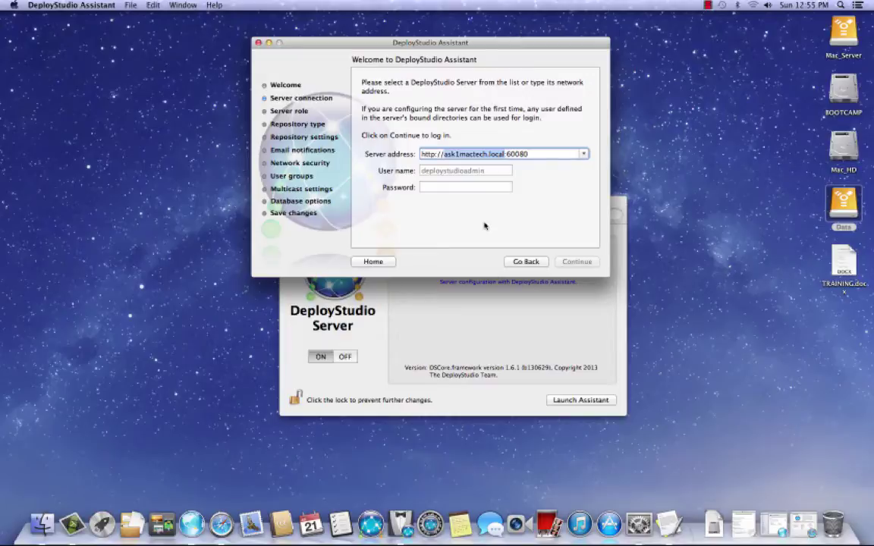
type("192.168.1.104")
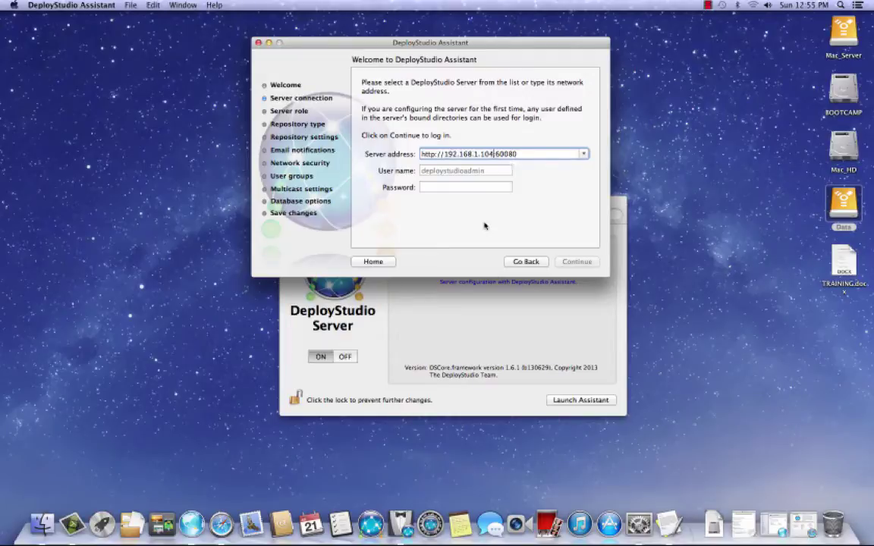
- Log in to the DeployStudio server with the account's user name and password
left_click(451, 170)
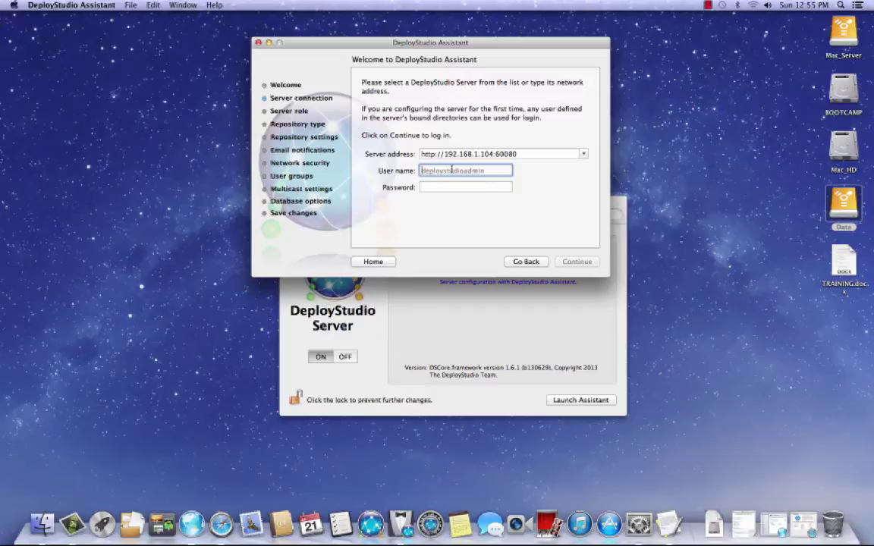
type("ask1mactech")
key("Tab")
type("•••••")
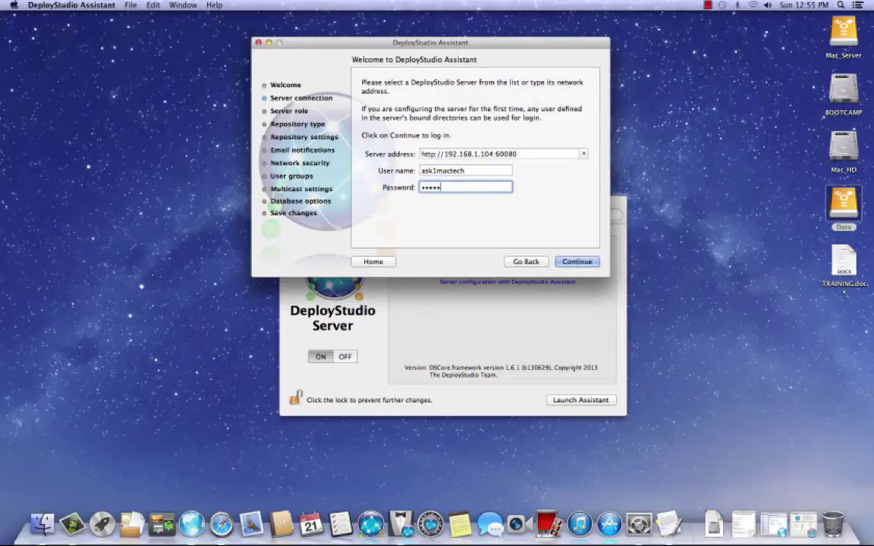
type("•••")
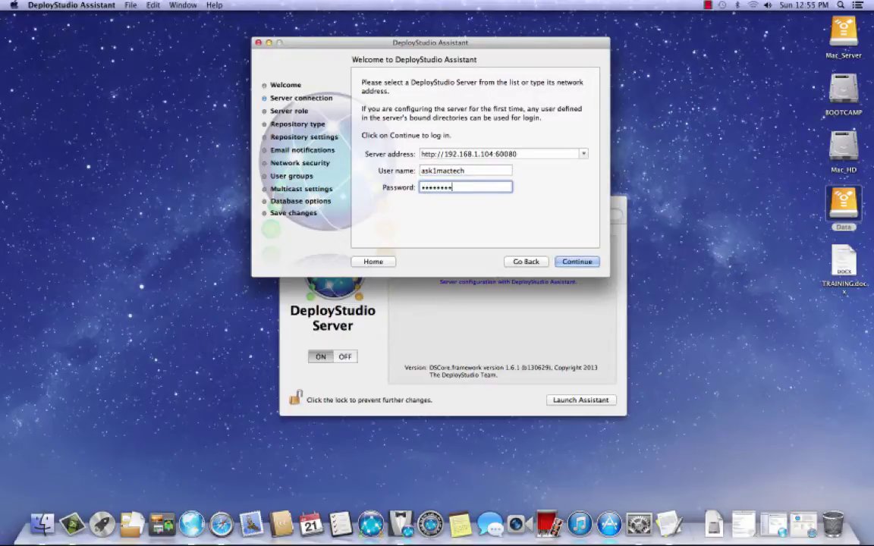
left_click(578, 261)
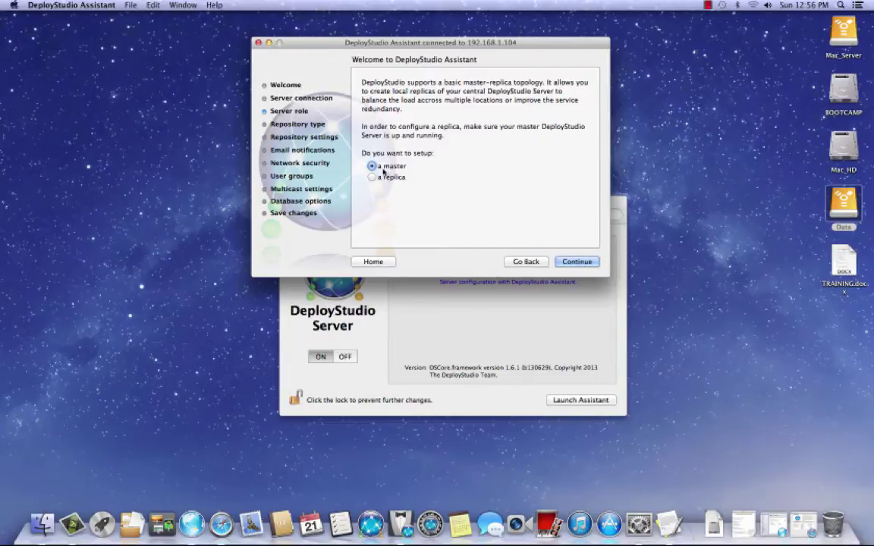
- Set the server up as a master and choose a network sharepoint as the repository type
left_click(585, 264)
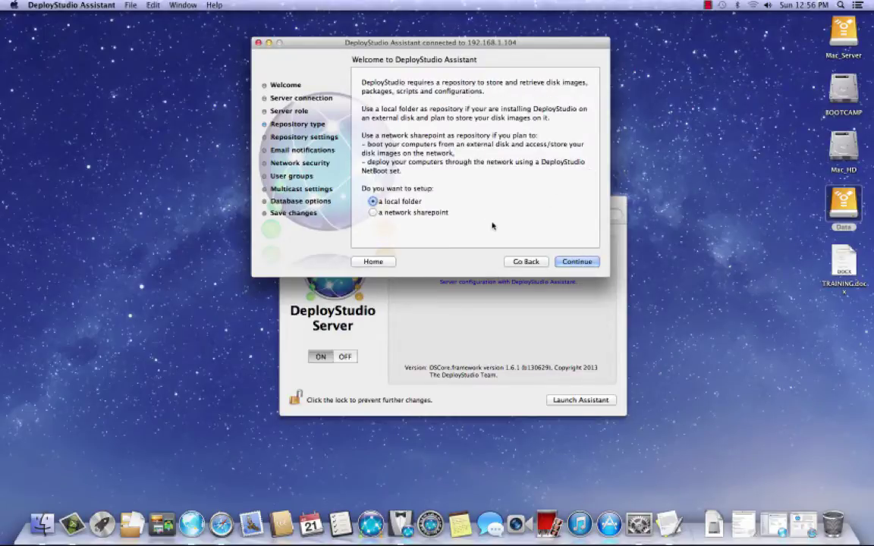
left_click(374, 213)
left_click(373, 214)
left_click(591, 263)
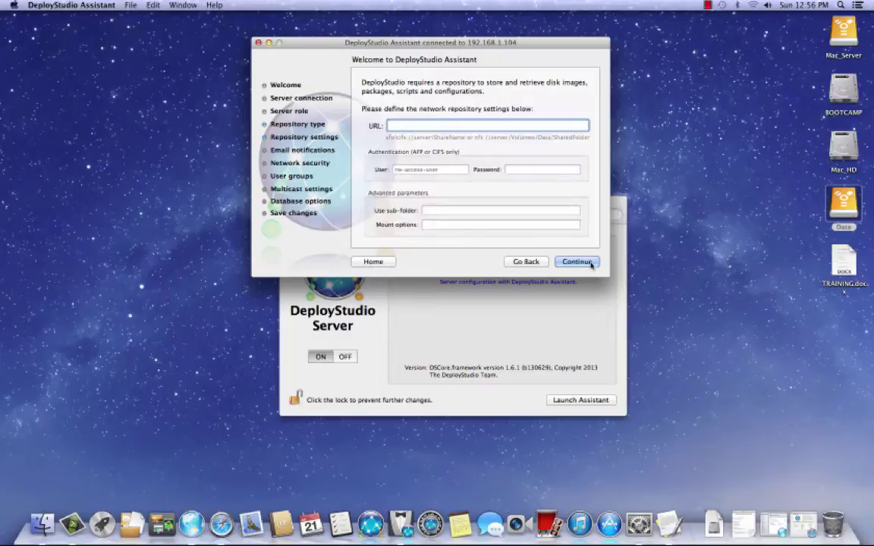
- Arrange the Assistant and preference pane windows side by side, and open the images folder on the Data drive in Finder
left_click_drag(445, 43, 199, 23)
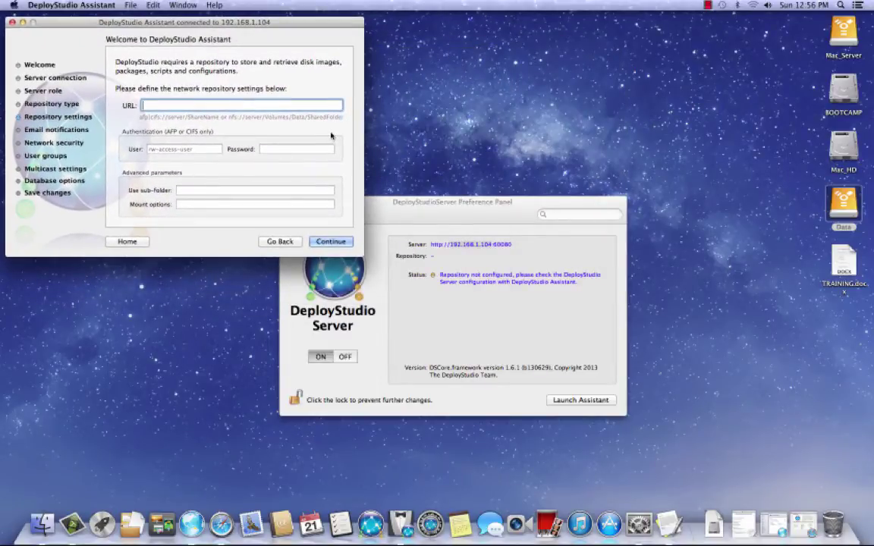
left_click_drag(451, 204, 557, 28)
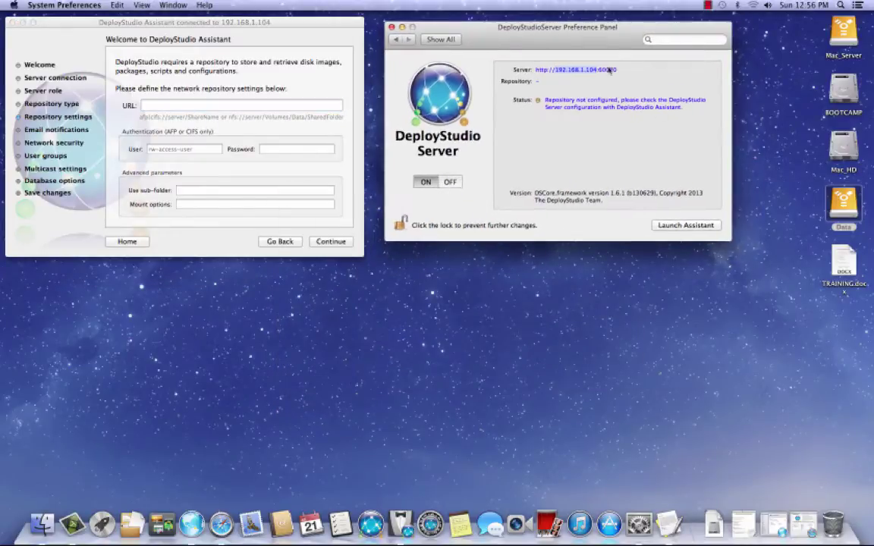
left_click(849, 27)
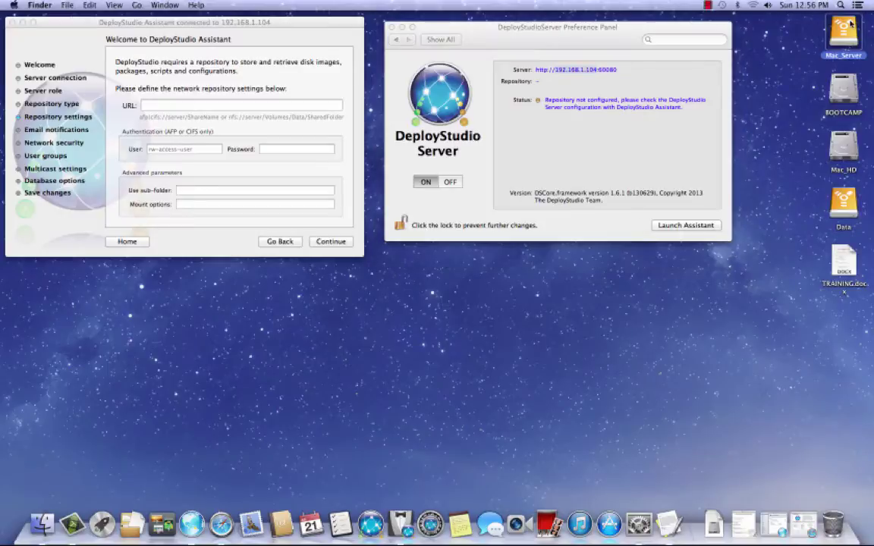
left_click(848, 201)
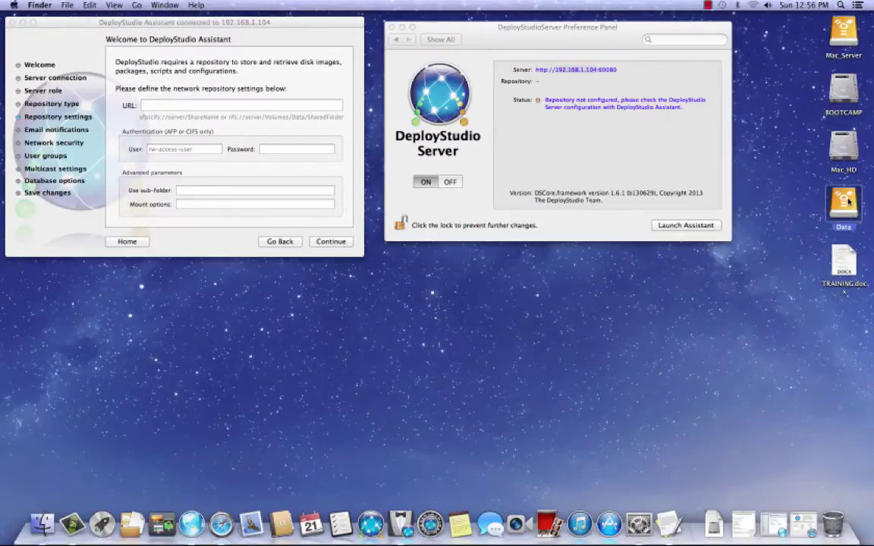
double_click(848, 201)
left_click_drag(439, 42, 313, 268)
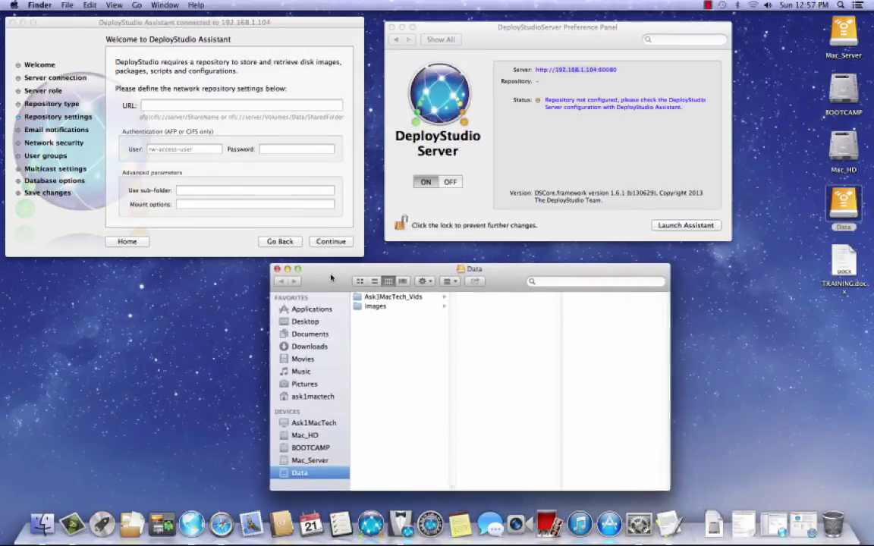
left_click(373, 307)
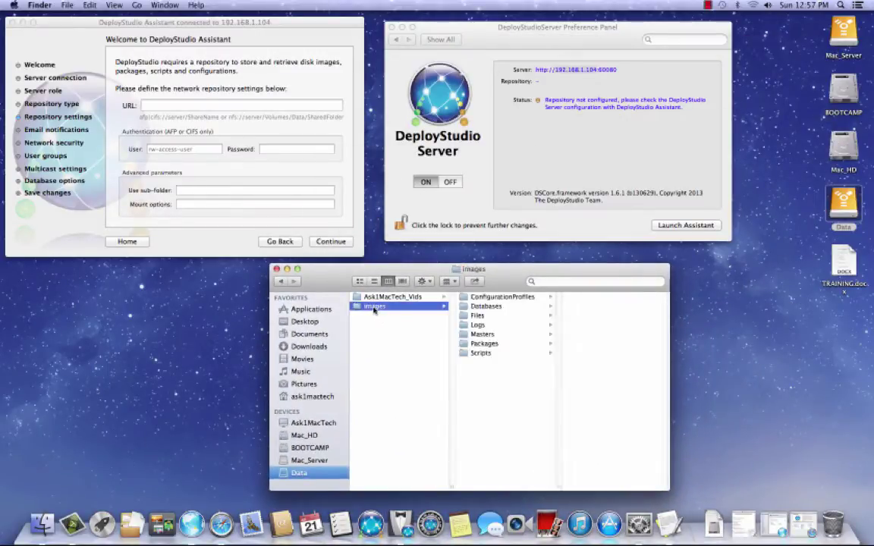
- Delete all the folders inside the images folder on the Data drive and empty the Trash
left_click_drag(478, 375, 454, 282)
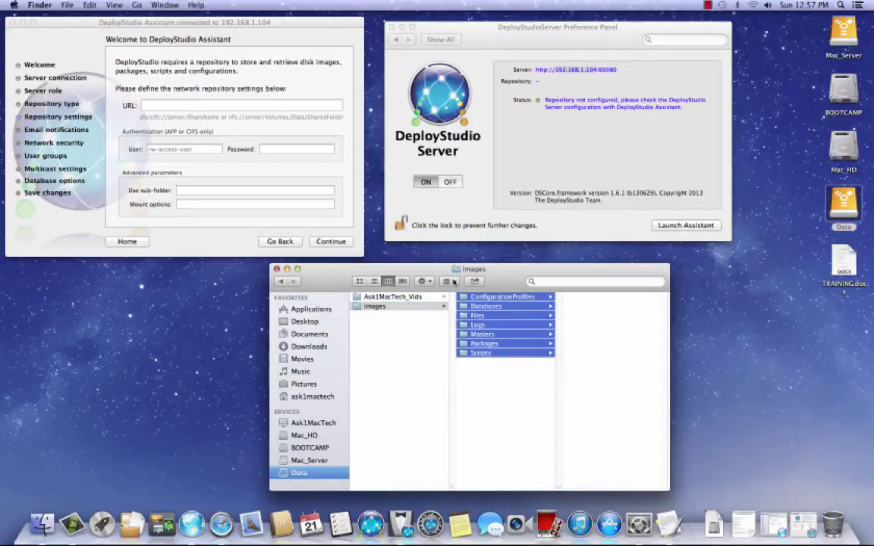
key("super+BackSpace")
left_click_drag(343, 275, 447, 258)
left_click(39, 5)
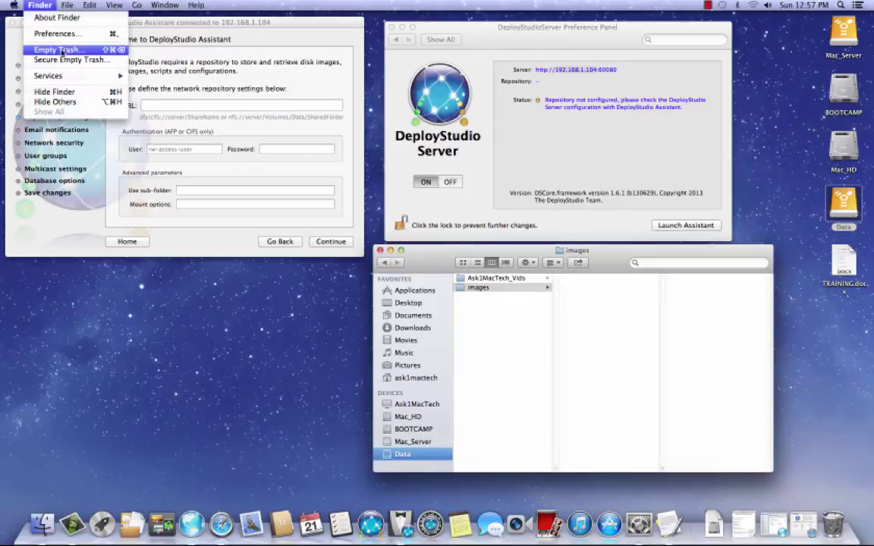
left_click(58, 50)
key("Return")
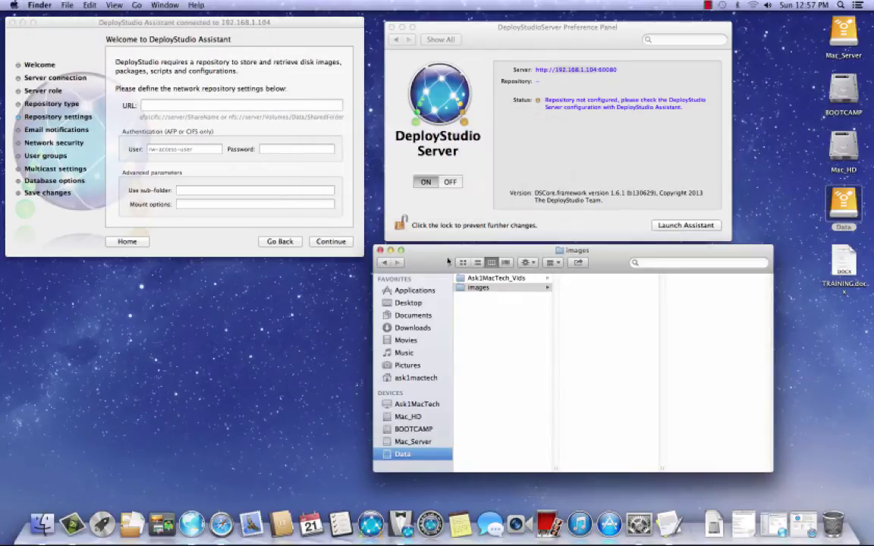
- Move the Finder window clear of the preference pane and reselect the images folder on the Data drive
left_click_drag(448, 261, 358, 280)
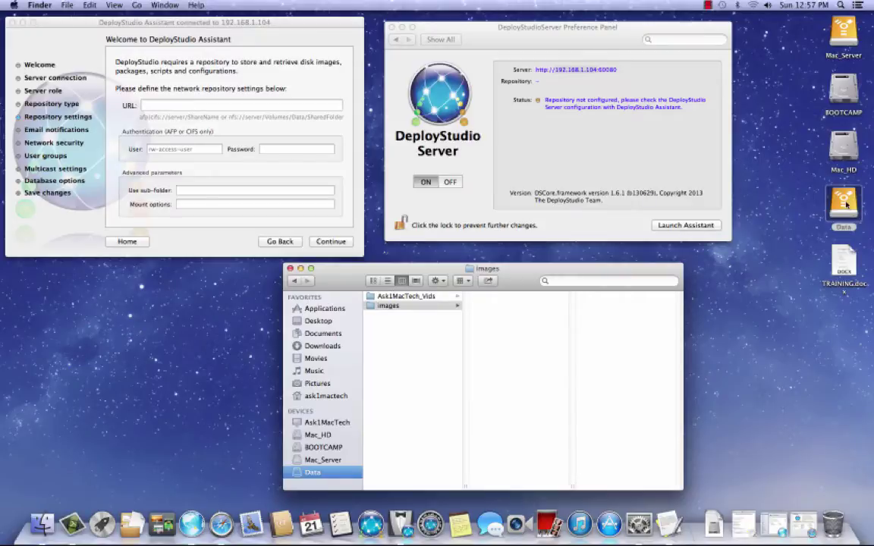
left_click(390, 334)
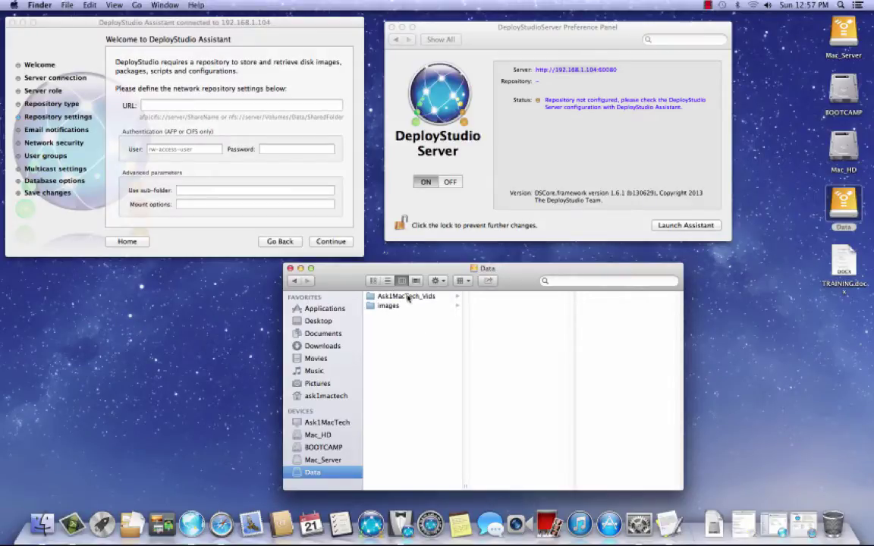
left_click(387, 307)
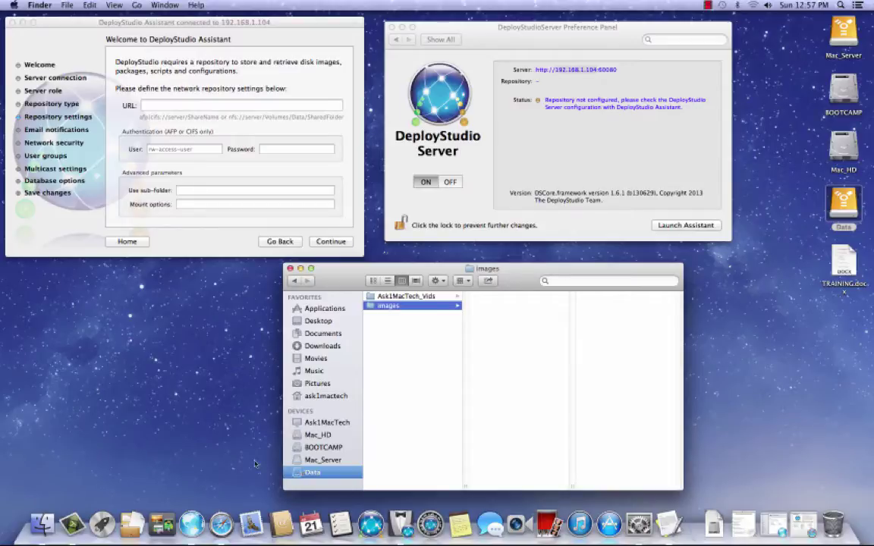
- Switch to the Server app and open its File Sharing service settings
left_click(192, 525)
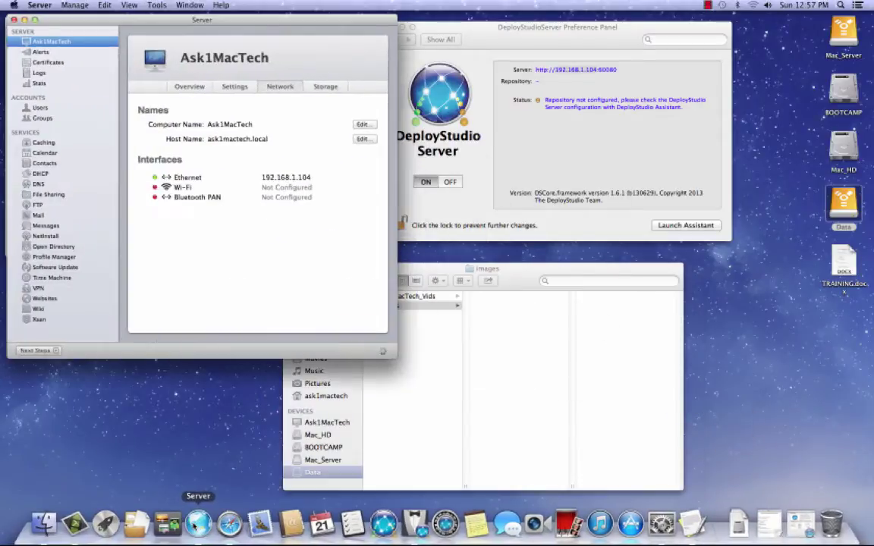
left_click_drag(245, 18, 256, 25)
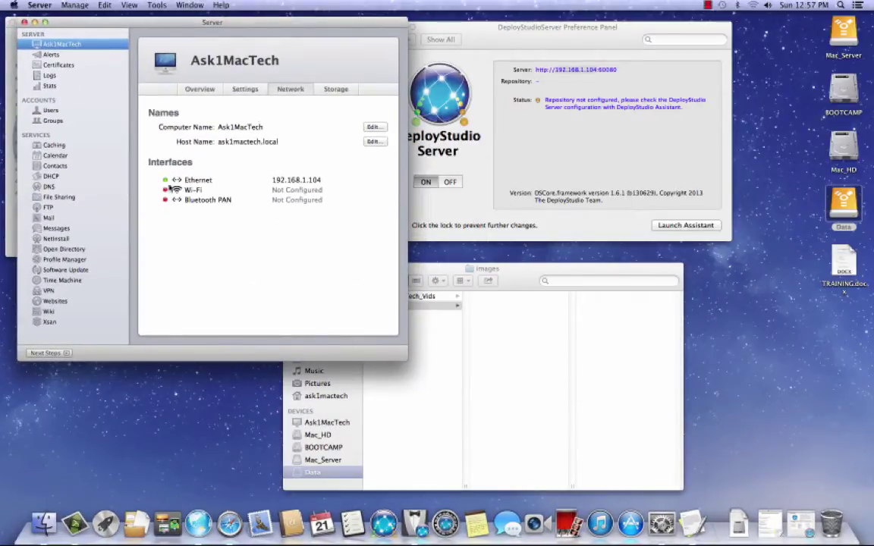
left_click(53, 197)
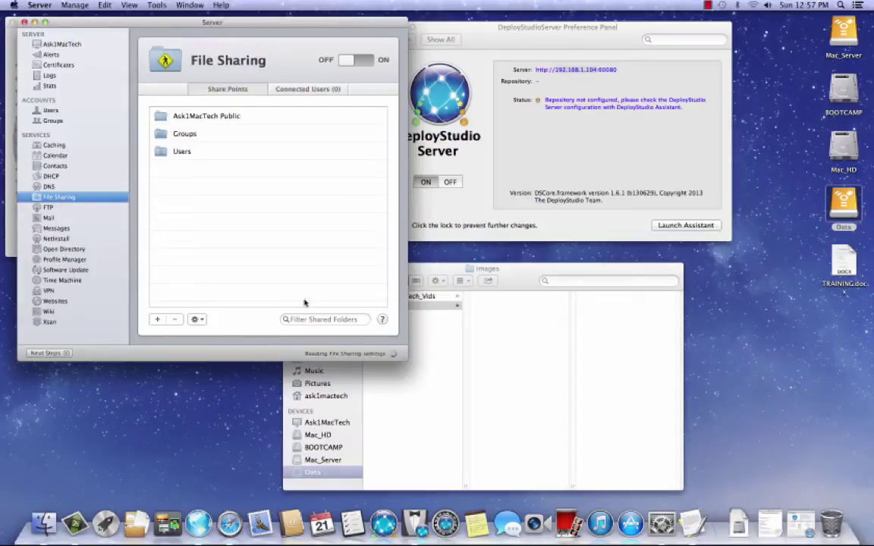
- Move the Finder window clear of the Server window and add the Data drive's images folder as a File Sharing share point
left_click_drag(364, 270, 531, 257)
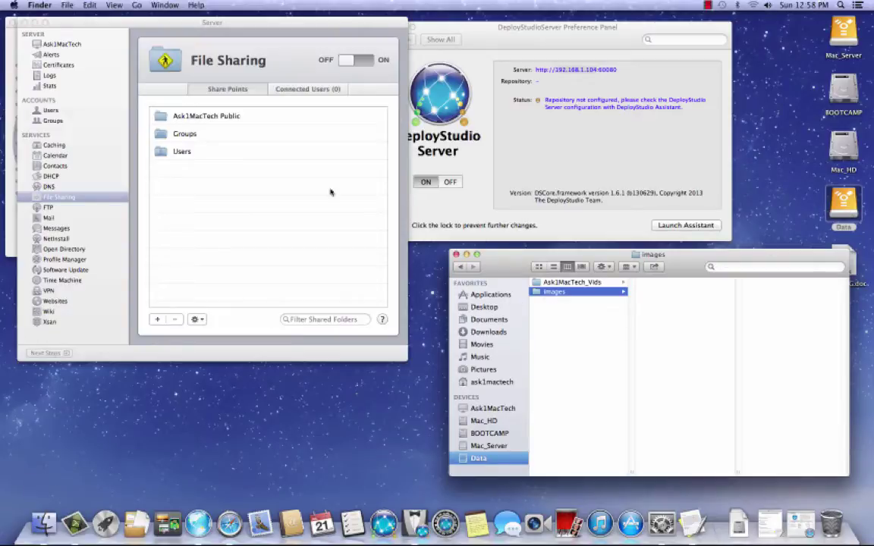
left_click(157, 320)
left_click(157, 320)
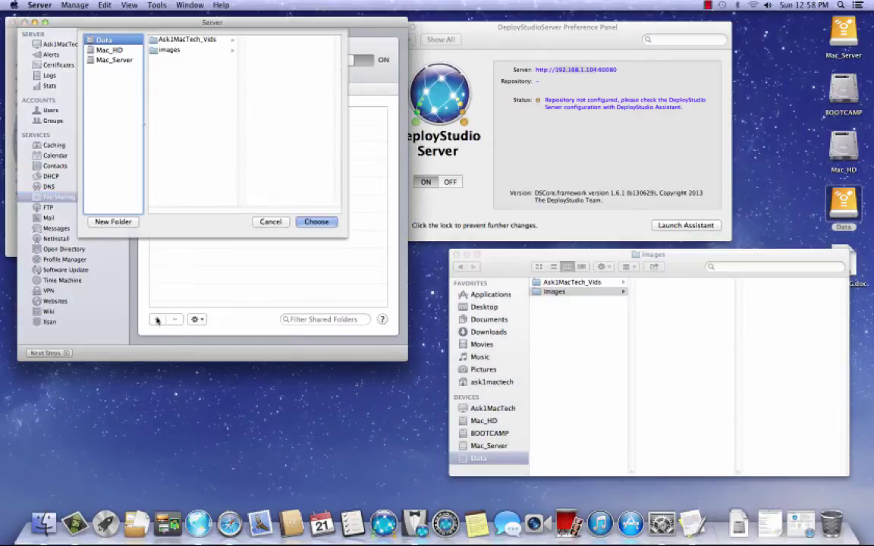
left_click(170, 50)
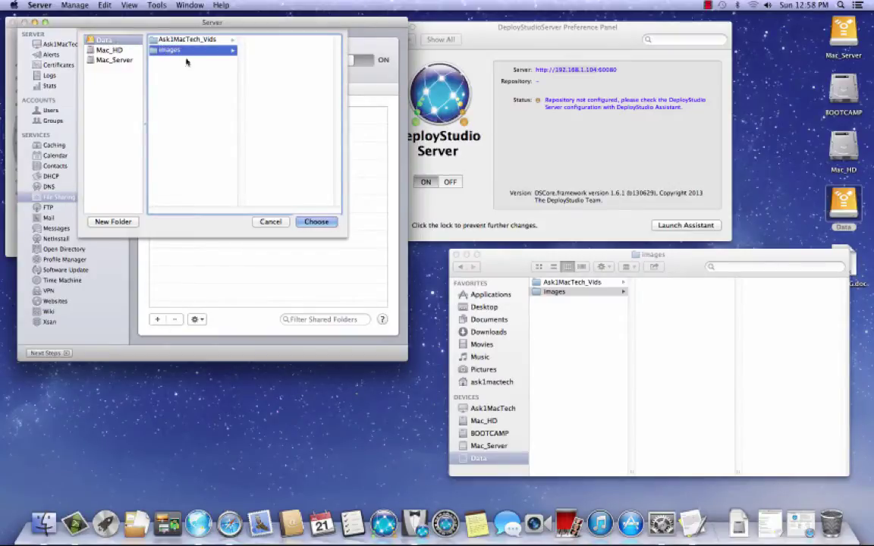
left_click(327, 222)
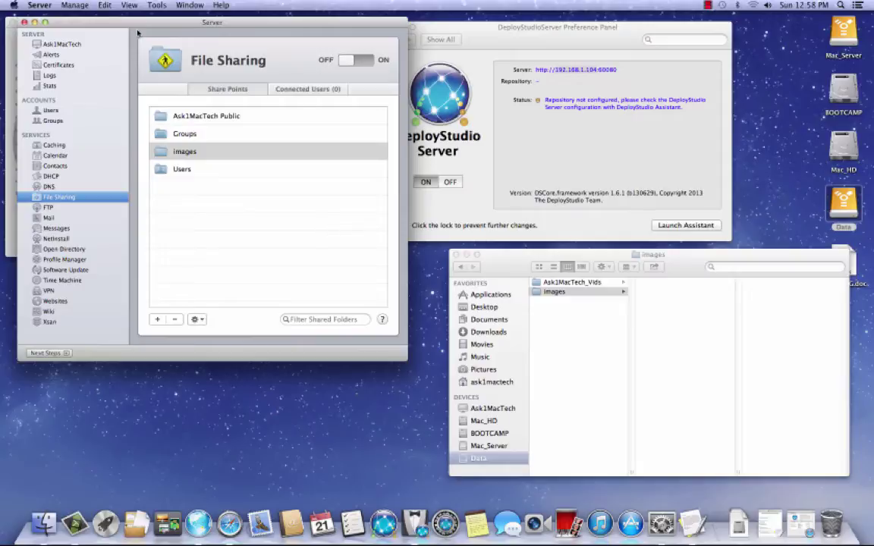
- Add the whole Data drive as another File Sharing share point and minimize the Server window
left_click(157, 319)
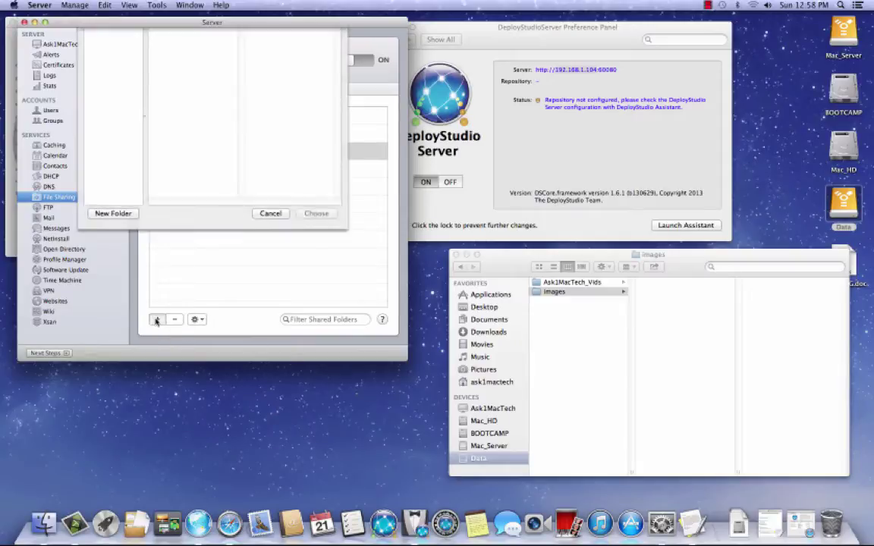
left_click(170, 50)
left_click(316, 221)
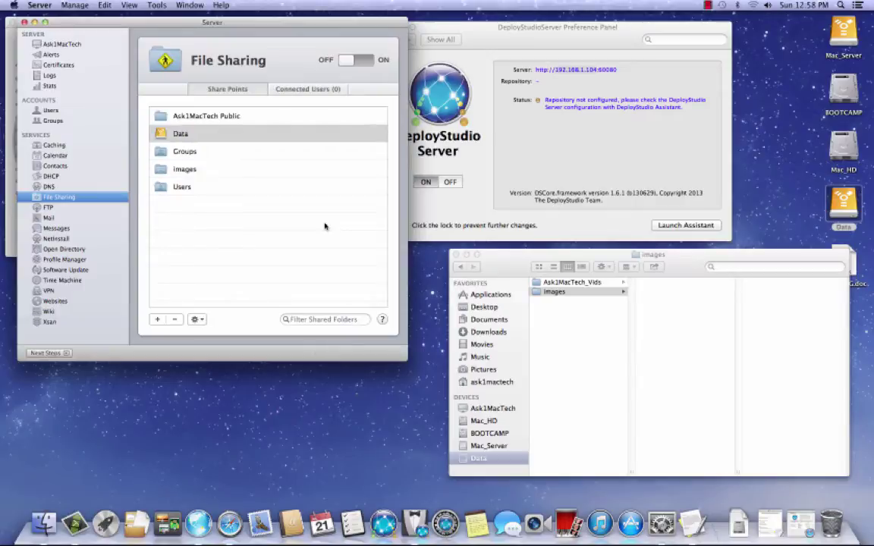
double_click(149, 24)
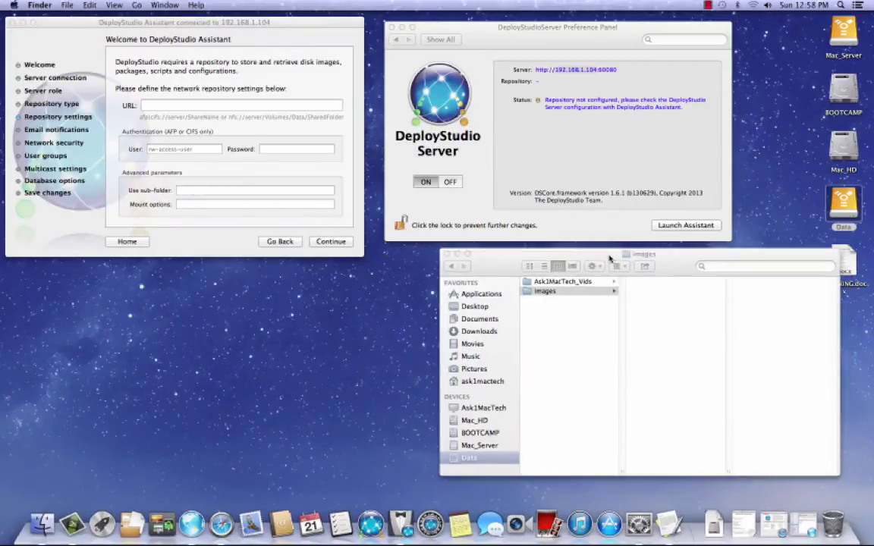
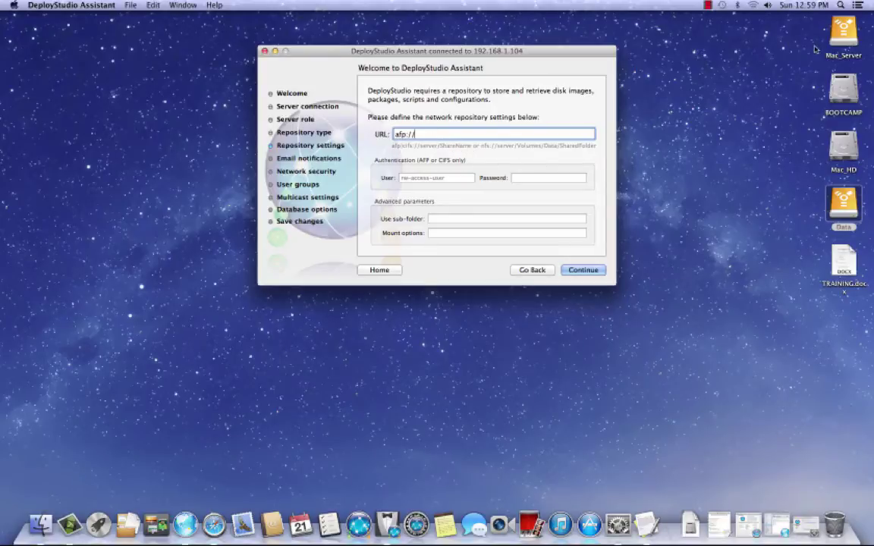
- Restore the minimized DeployStudioServer preference pane and place it below the Assistant window so both are readable
left_click(14, 5)
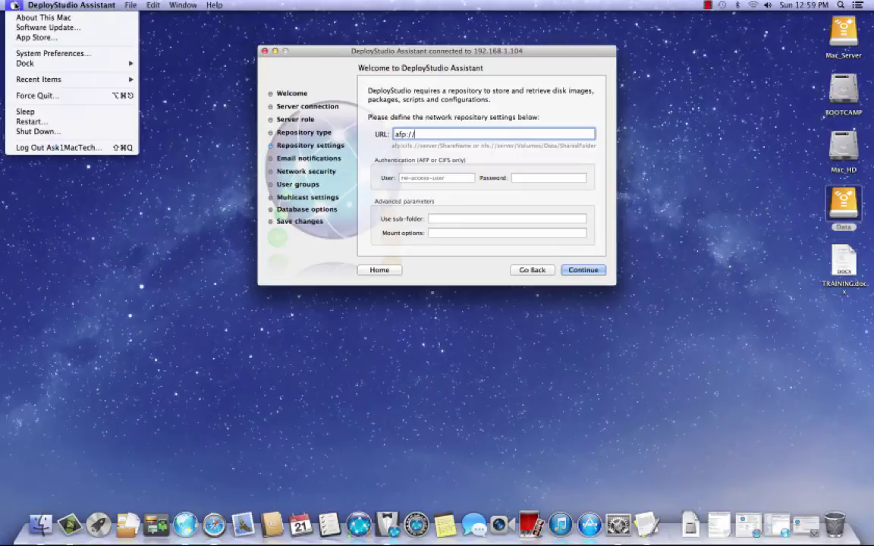
left_click(719, 524)
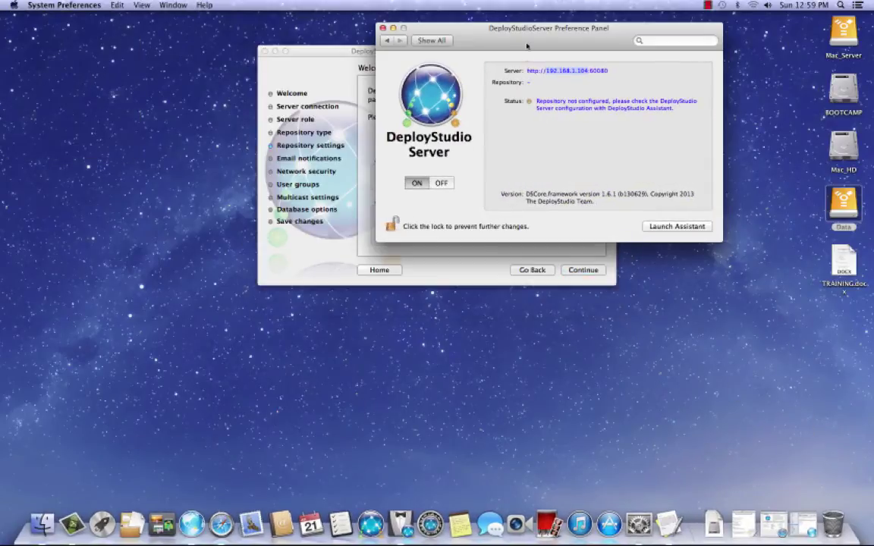
left_click_drag(523, 28, 435, 301)
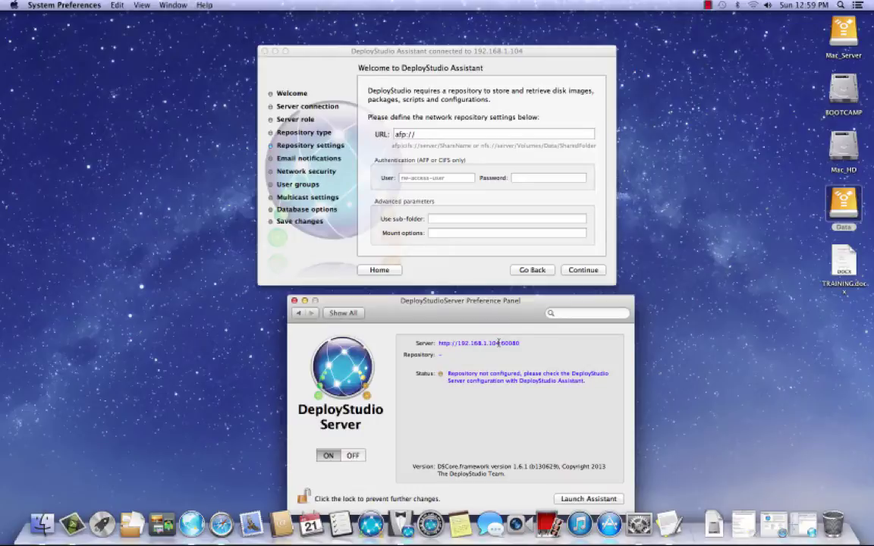
- Complete the repository URL as afp://192.168.1.104/Data/images, copying the IP address from the server address in the preference pane
left_click_drag(520, 344, 459, 343)
key("super+c")
left_click(422, 134)
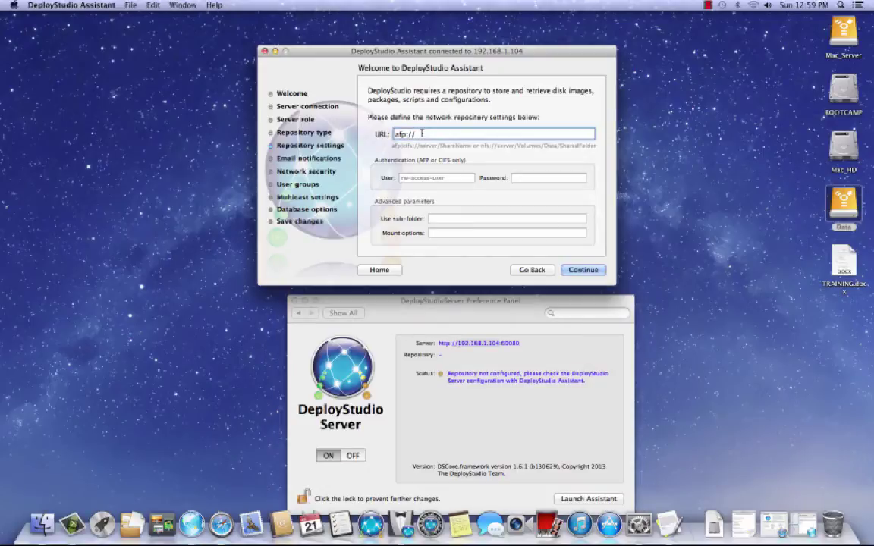
key("super+v")
type("/")
type("Data/imag")
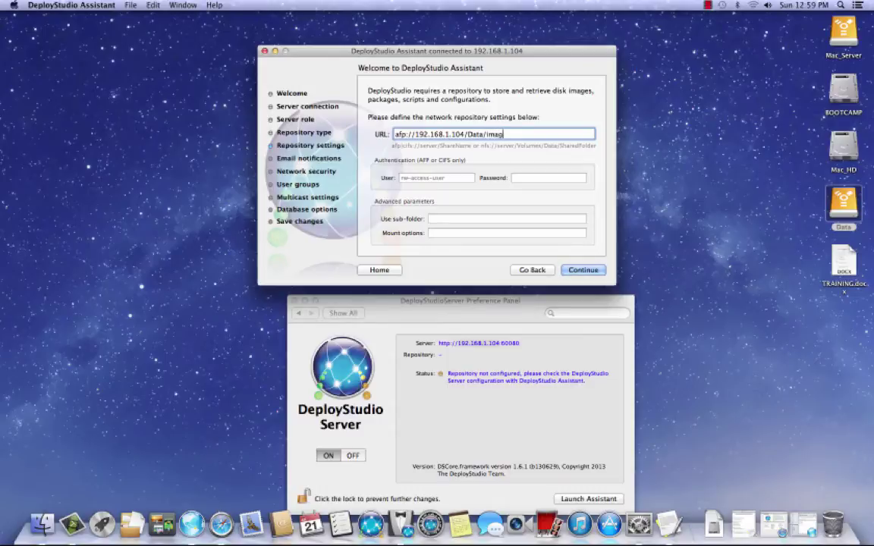
type("es")
- Open the Data drive in Finder to check the images folder's location against the repository URL, and close the window
double_click(844, 203)
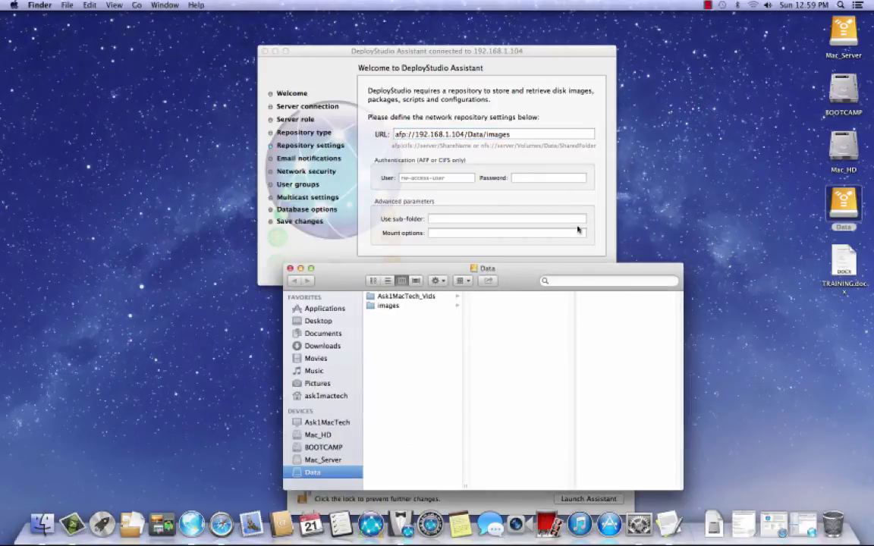
left_click_drag(527, 286, 689, 166)
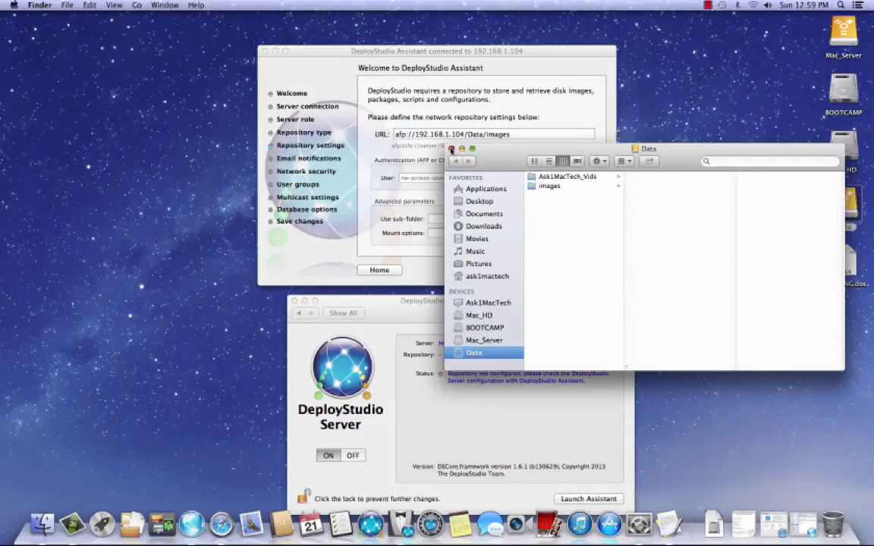
key("super+w")
- Enter the user ask1mactech and the account password for repository authentication, and proceed to the email notification settings
left_click_drag(440, 50, 505, 28)
left_click(433, 155)
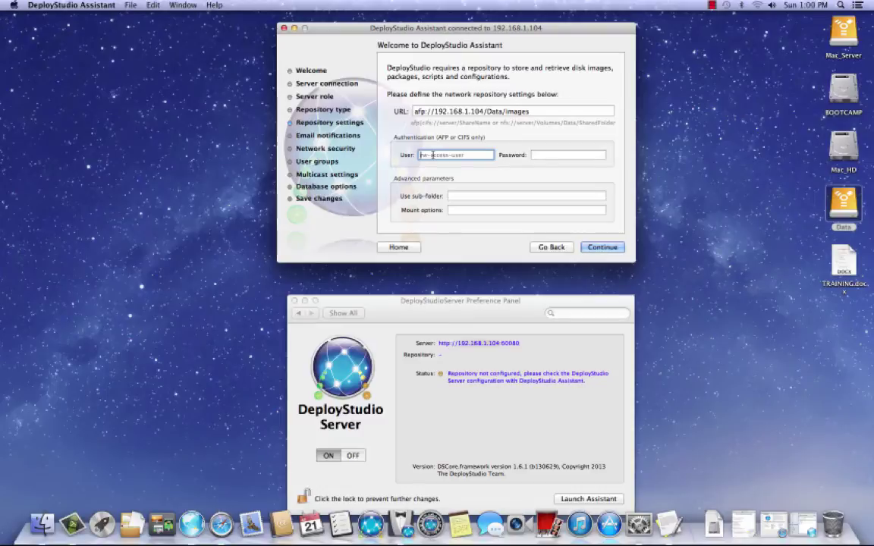
type("asklmactech")
left_click(548, 155)
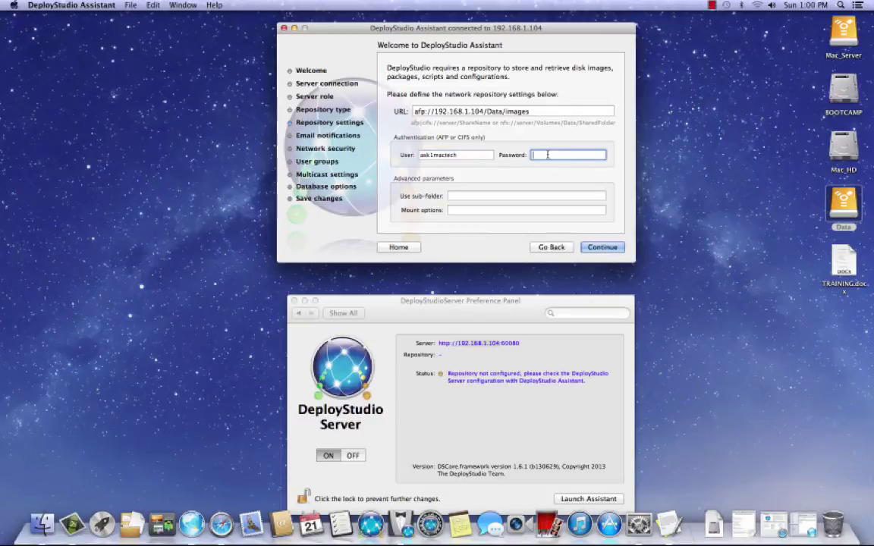
type("********")
left_click(618, 248)
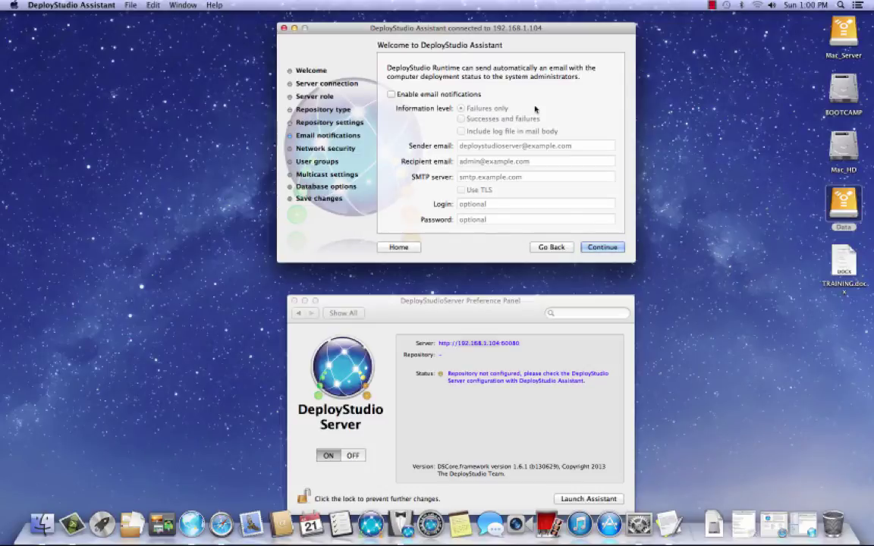
- Accept the default email notification, network security, user group, multicast and database settings in the Assistant
left_click(619, 248)
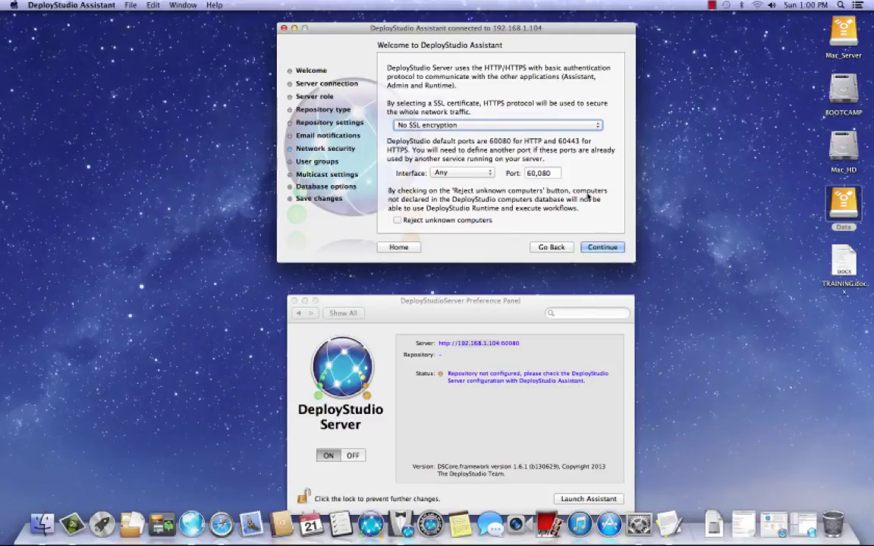
left_click(614, 248)
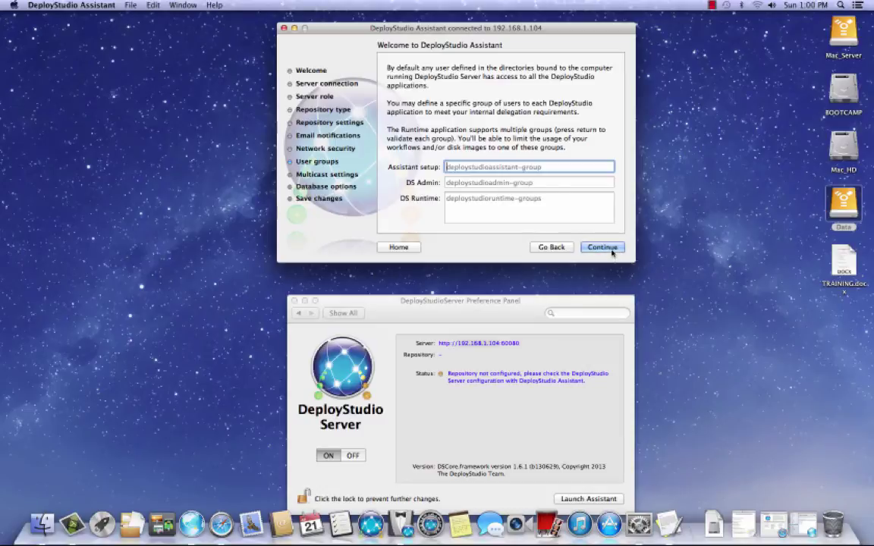
left_click(612, 253)
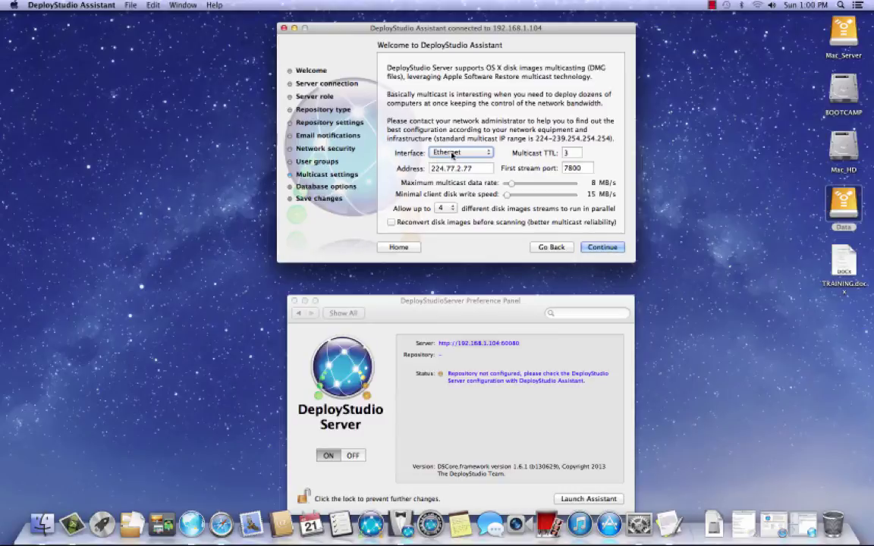
left_click(615, 249)
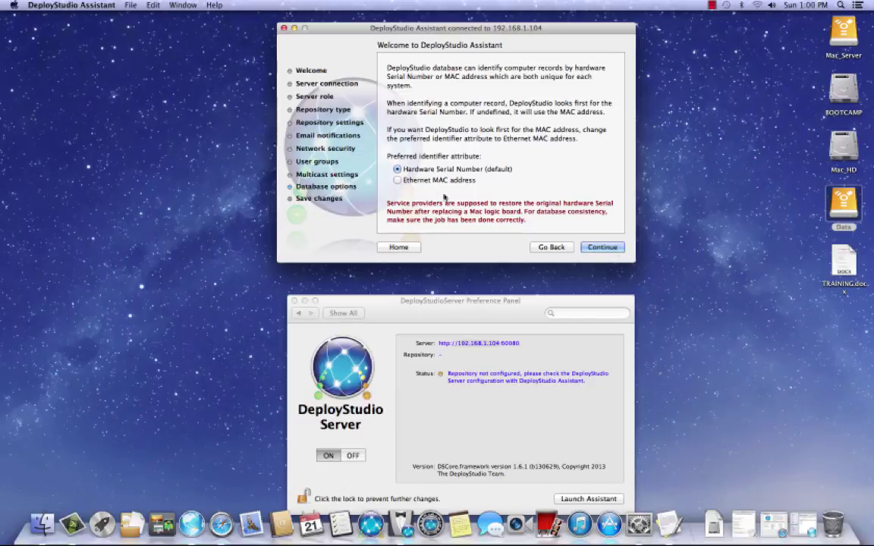
left_click(617, 248)
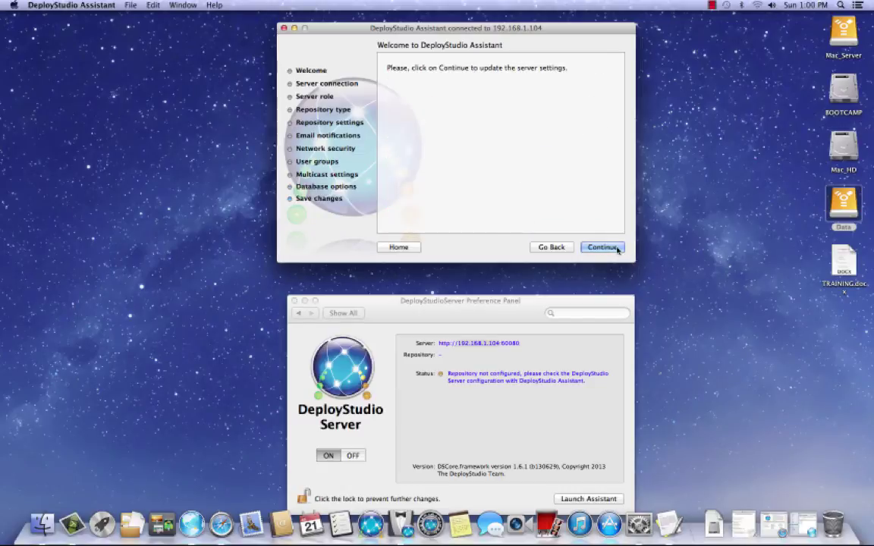
- Save the server settings, dismiss the confirmation, and bring the preference pane forward to check the repository and status
left_click(617, 248)
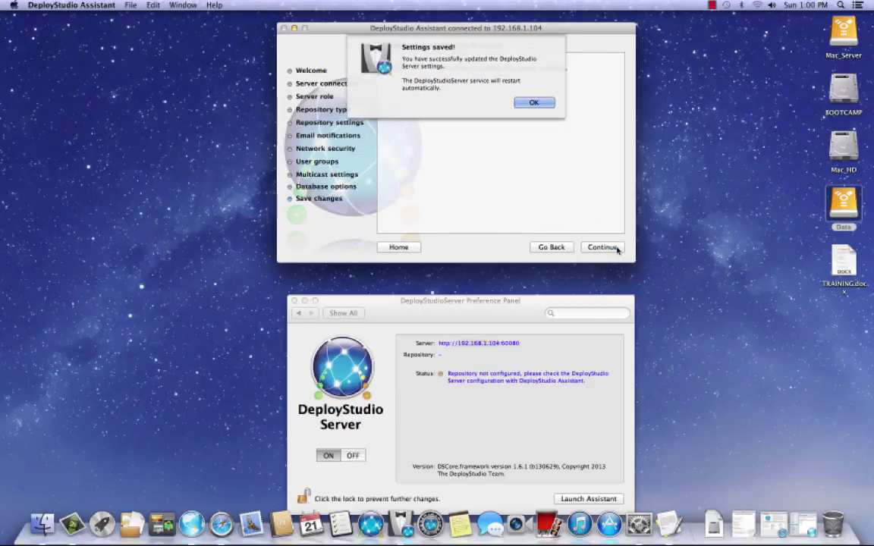
left_click(548, 106)
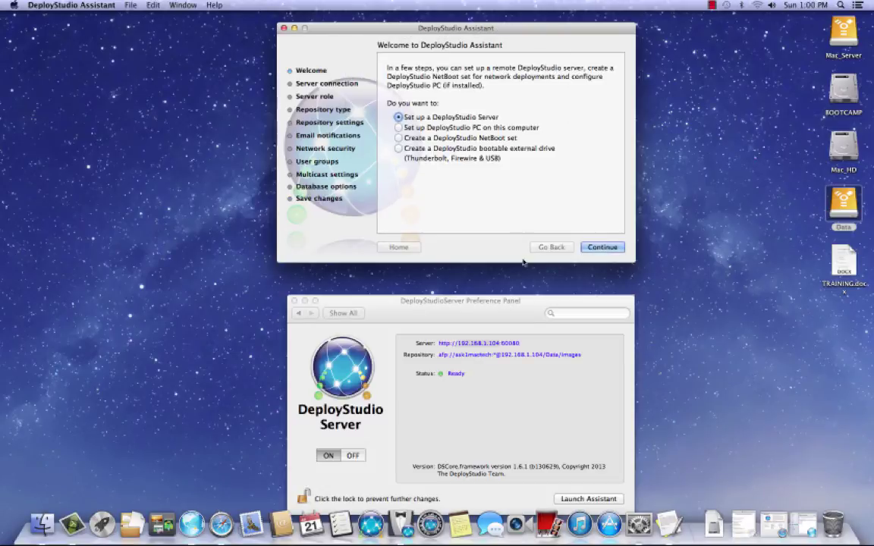
left_click_drag(503, 303, 494, 187)
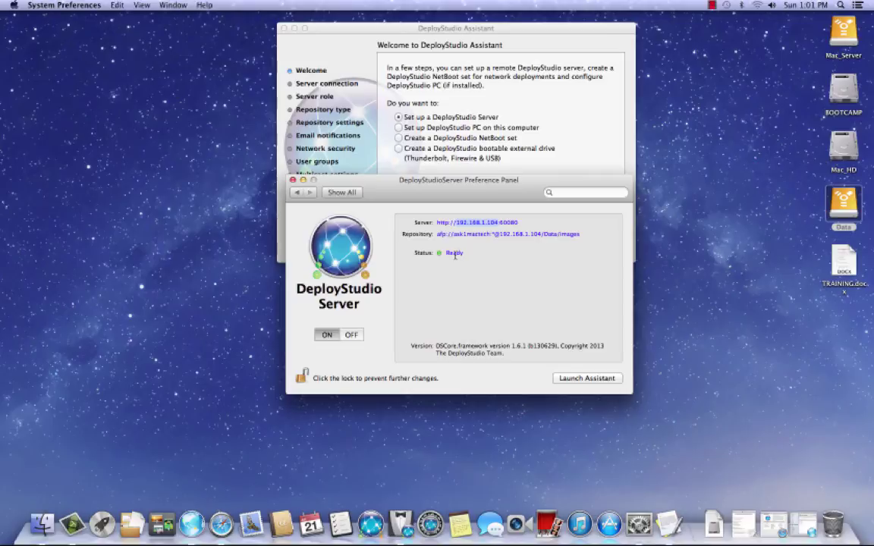
left_click(712, 5)
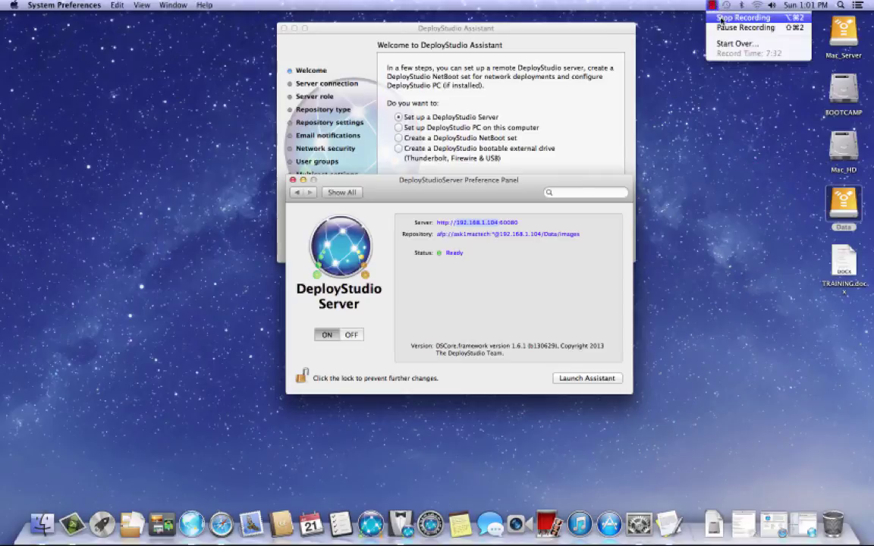
left_click(722, 18)
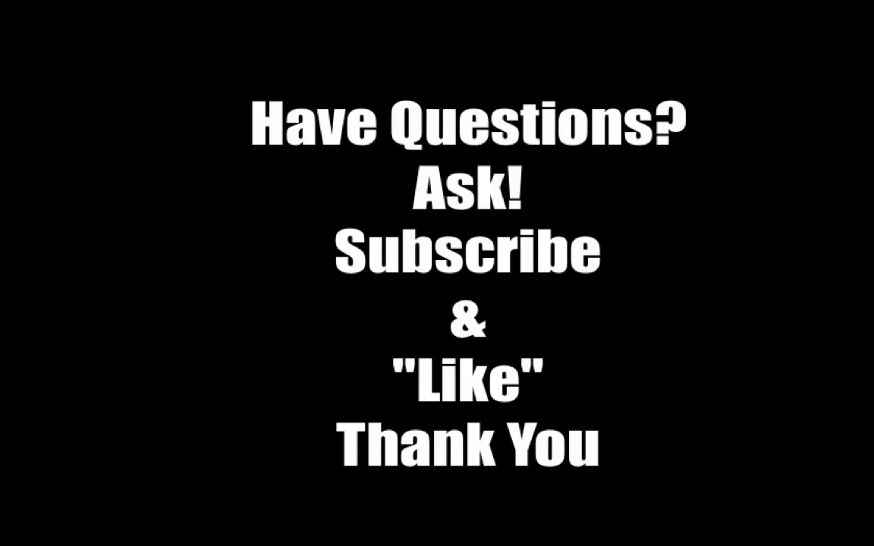